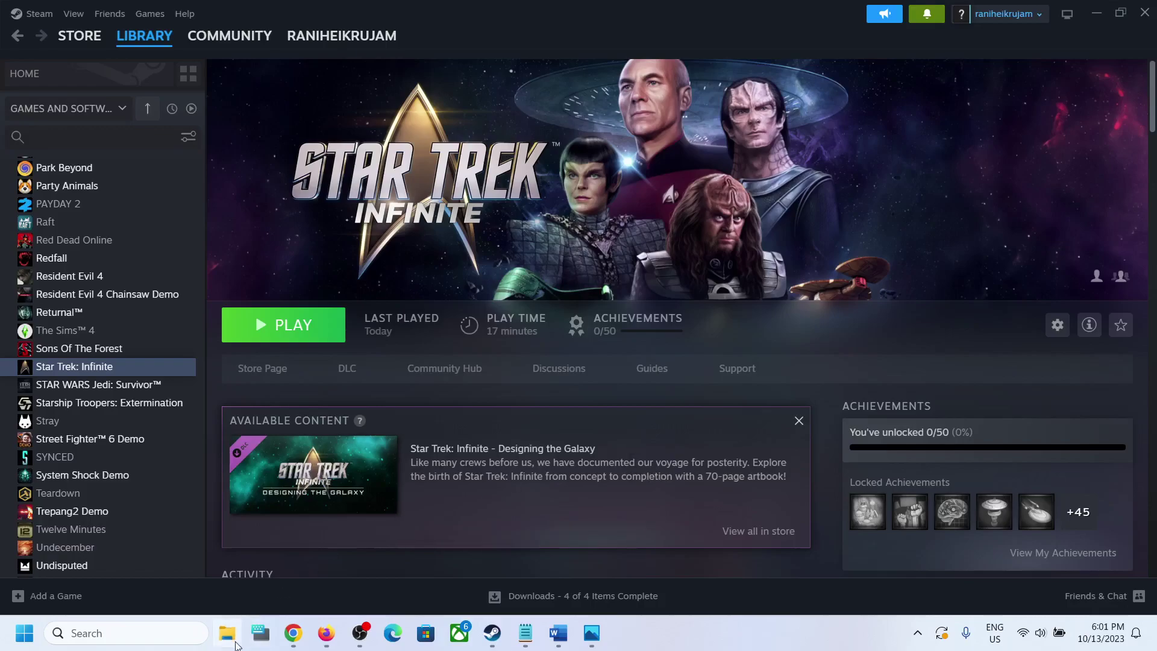
Step: Open File Explorer and browse to Documents\Paradox Interactive\Infinite
{"action": "left_click", "coordinate": [261, 633]}
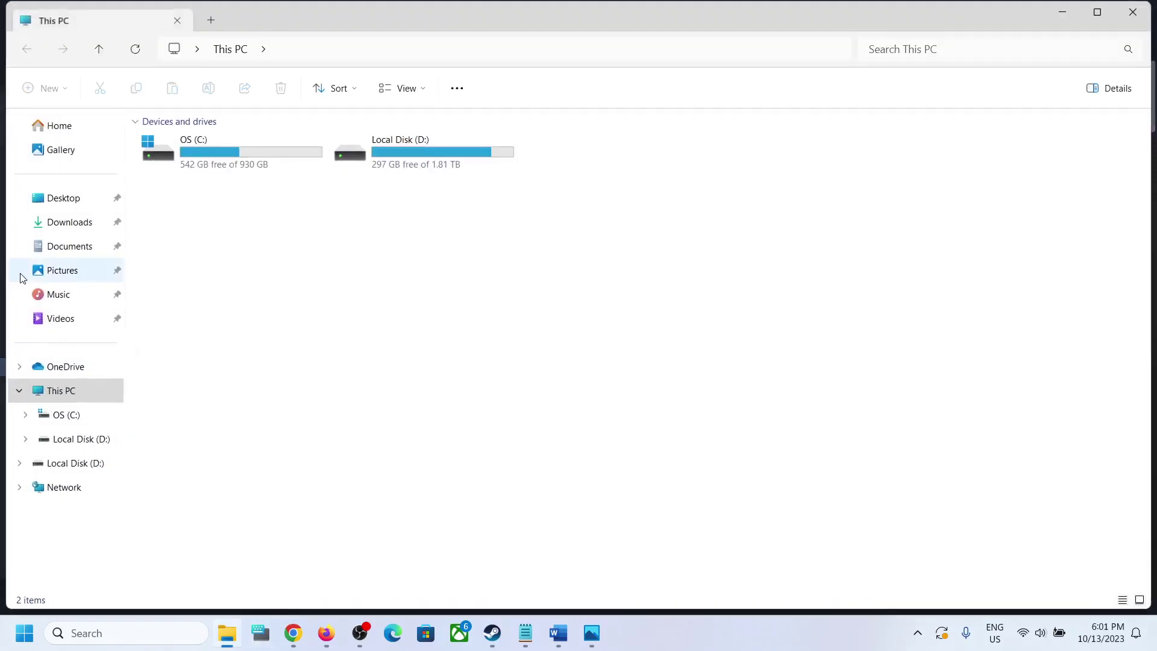
{"action": "left_click", "coordinate": [70, 247]}
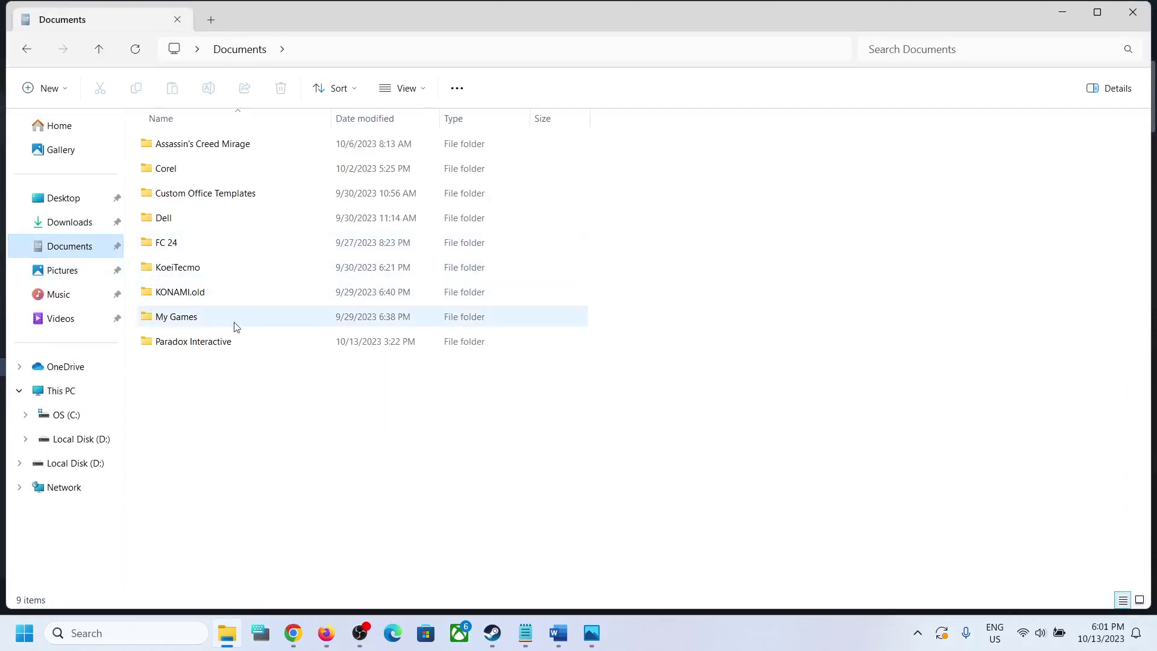
{"action": "left_click", "coordinate": [185, 347]}
{"action": "double_click", "coordinate": [223, 346]}
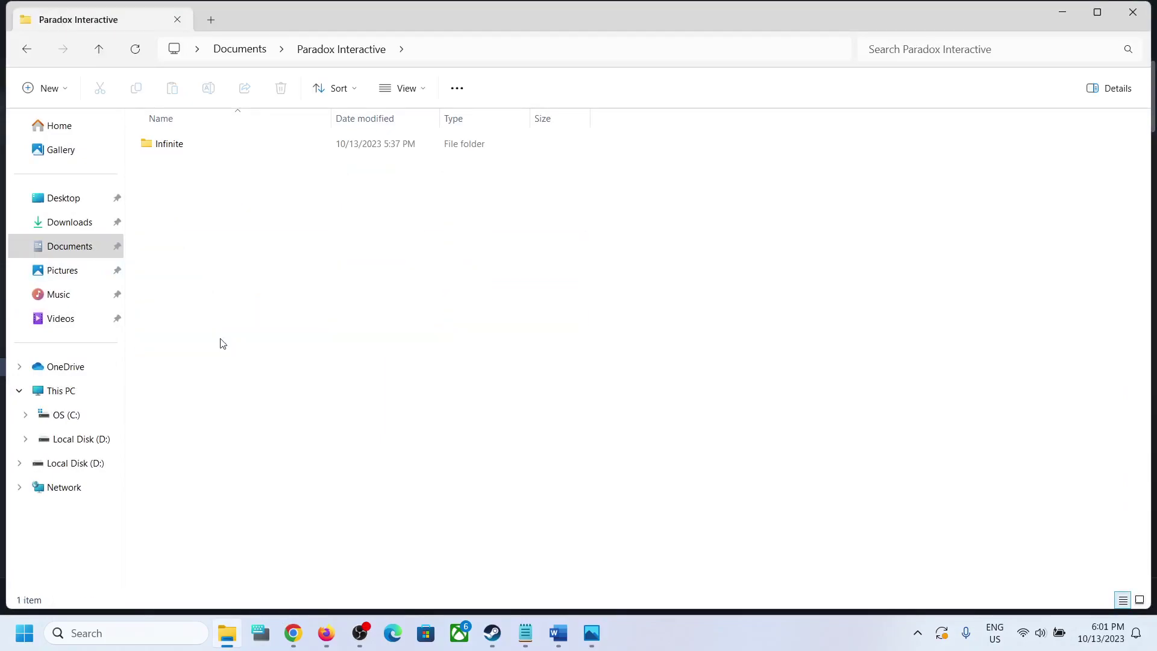
{"action": "double_click", "coordinate": [188, 150]}
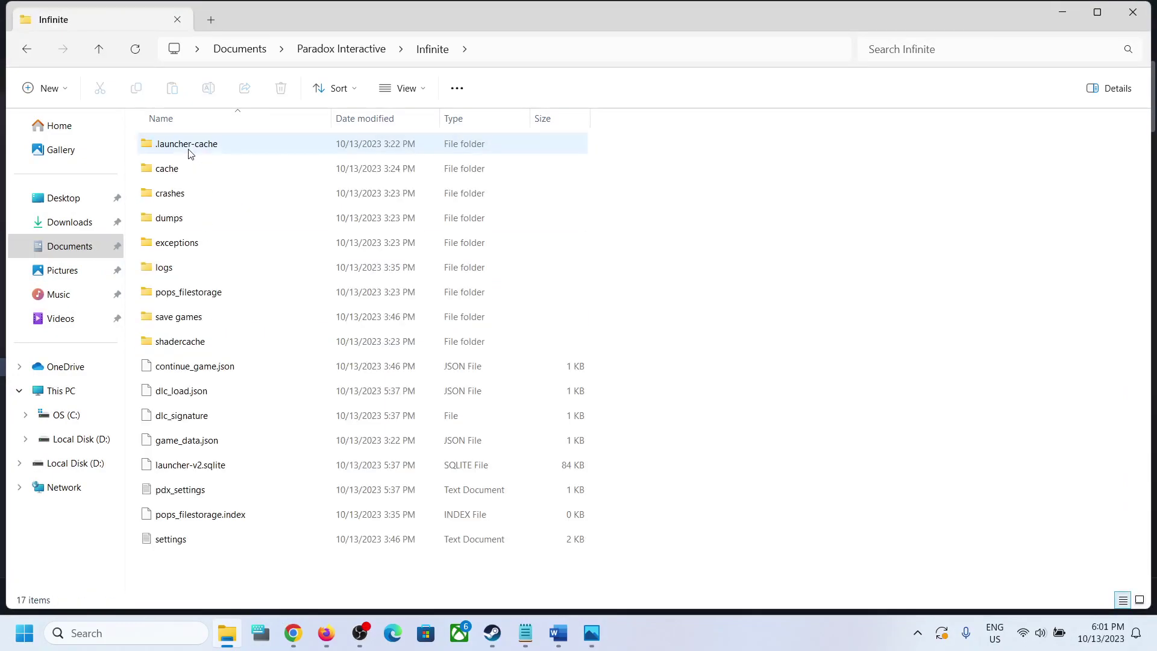
{"action": "left_click", "coordinate": [186, 318]}
{"action": "double_click", "coordinate": [192, 324]}
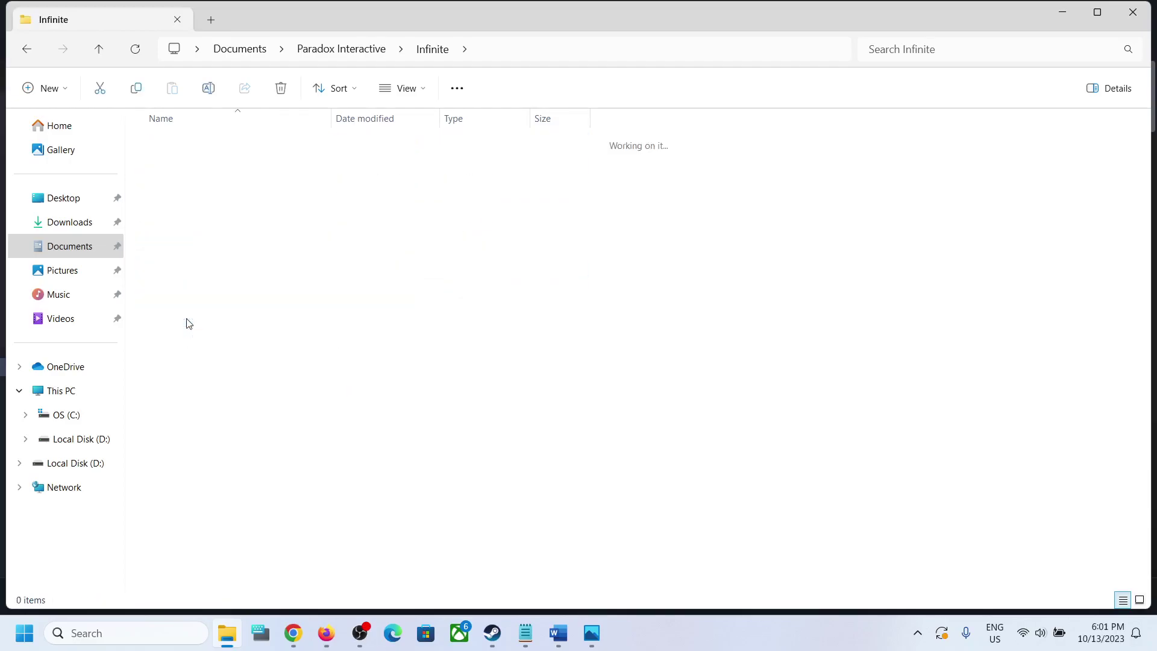
{"action": "left_click", "coordinate": [201, 149]}
{"action": "double_click", "coordinate": [200, 149]}
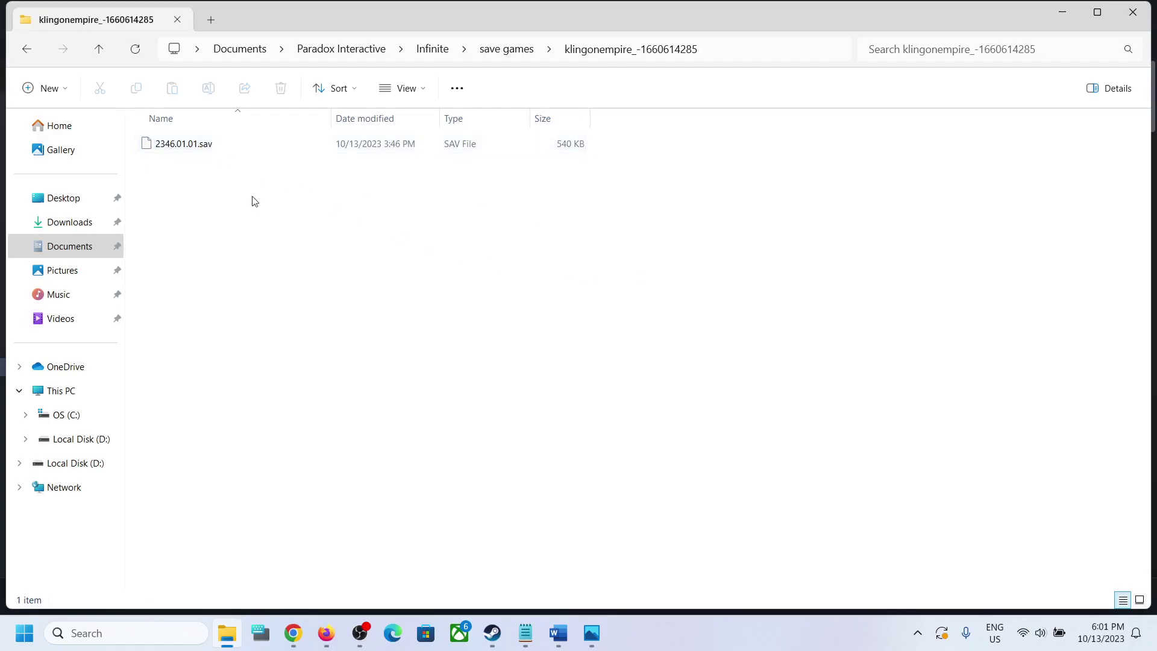
{"action": "left_click", "coordinate": [98, 49]}
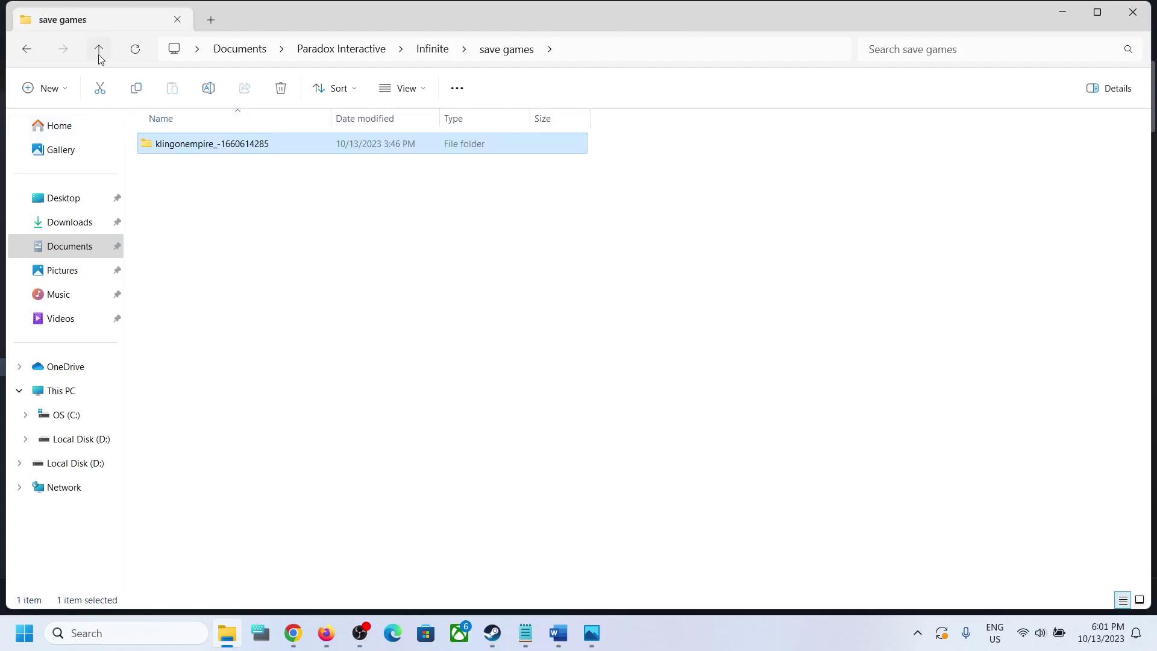
{"action": "double_click", "coordinate": [188, 148]}
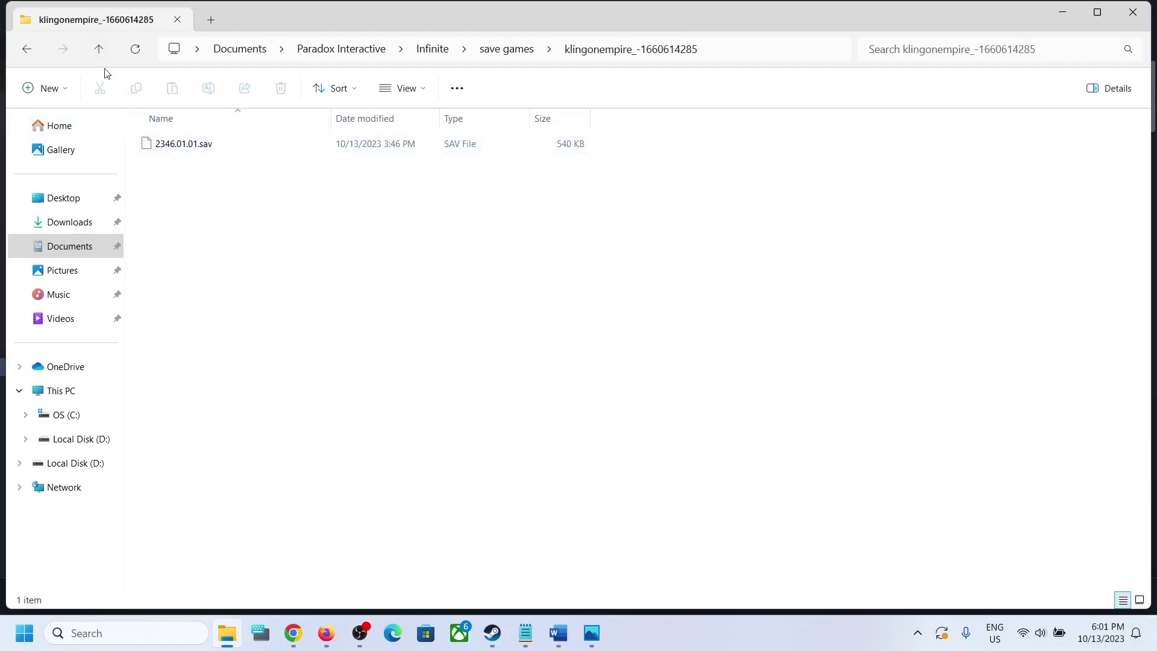
{"action": "left_click", "coordinate": [98, 49]}
{"action": "left_click", "coordinate": [99, 49]}
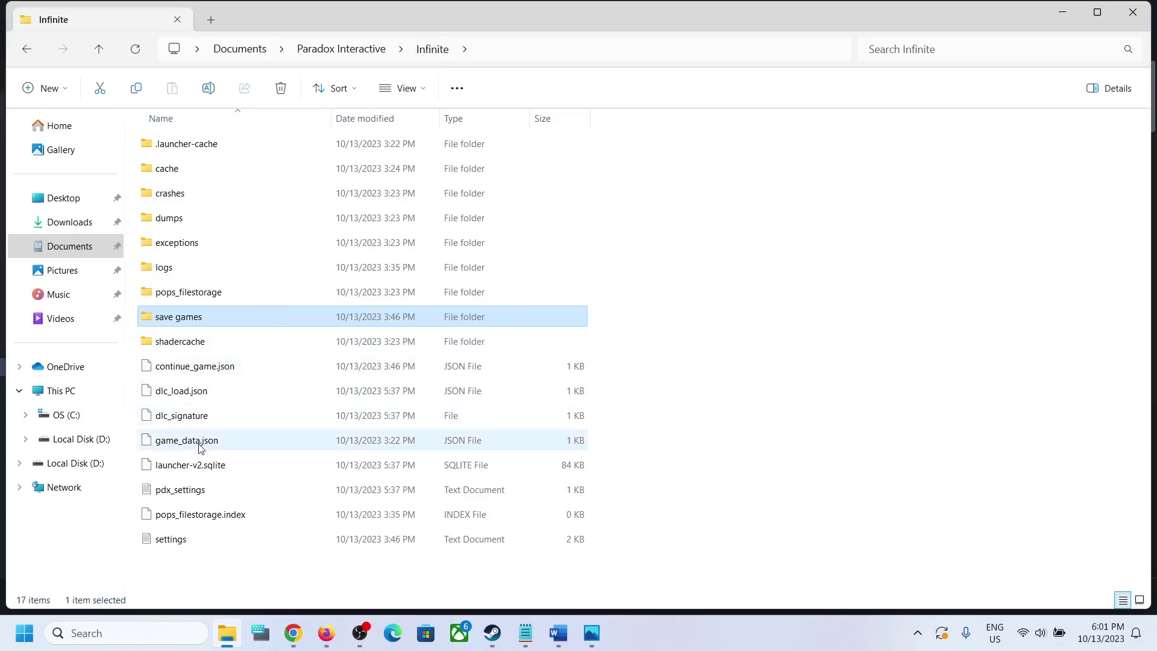
Step: View the pdx_settings and settings files in Notepad, closing each afterwards
{"action": "left_click", "coordinate": [177, 492]}
{"action": "double_click", "coordinate": [195, 498]}
{"action": "scroll", "coordinate": [633, 375], "scroll_direction": "down", "scroll_amount": 3}
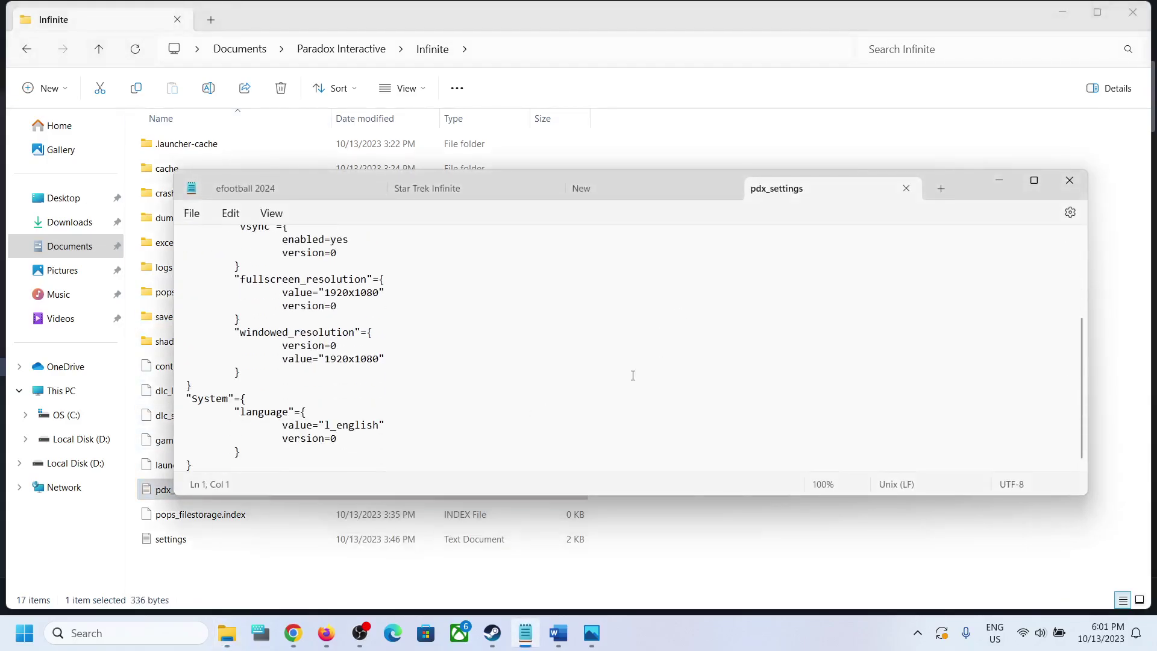
{"action": "left_click", "coordinate": [1070, 174]}
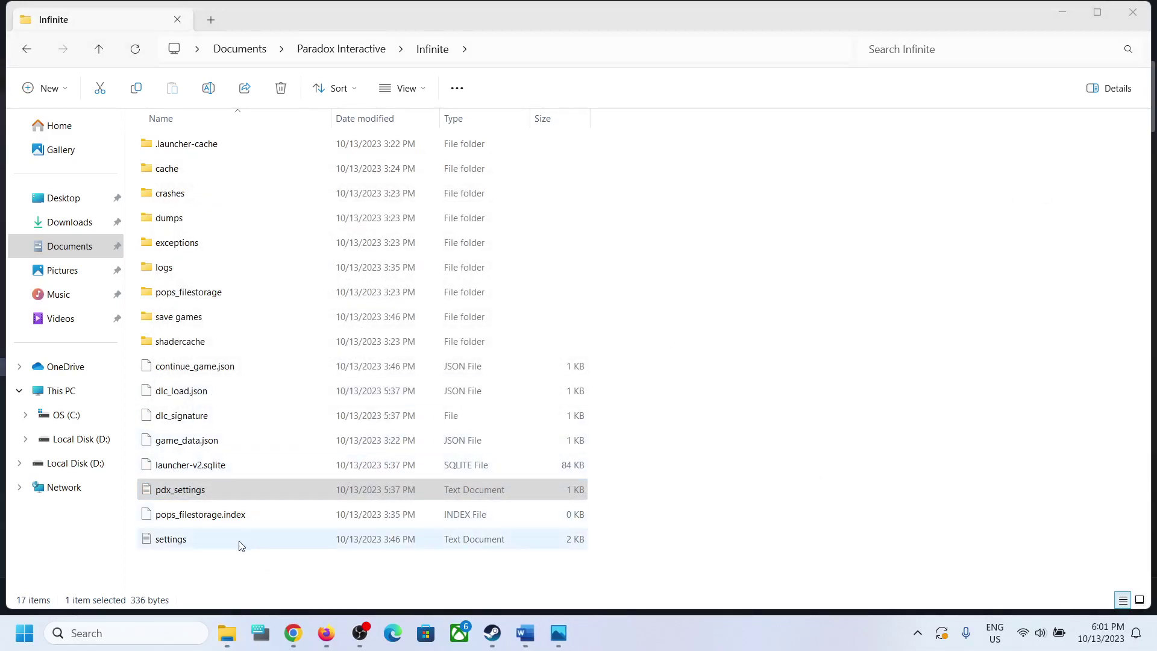
{"action": "left_click", "coordinate": [170, 540]}
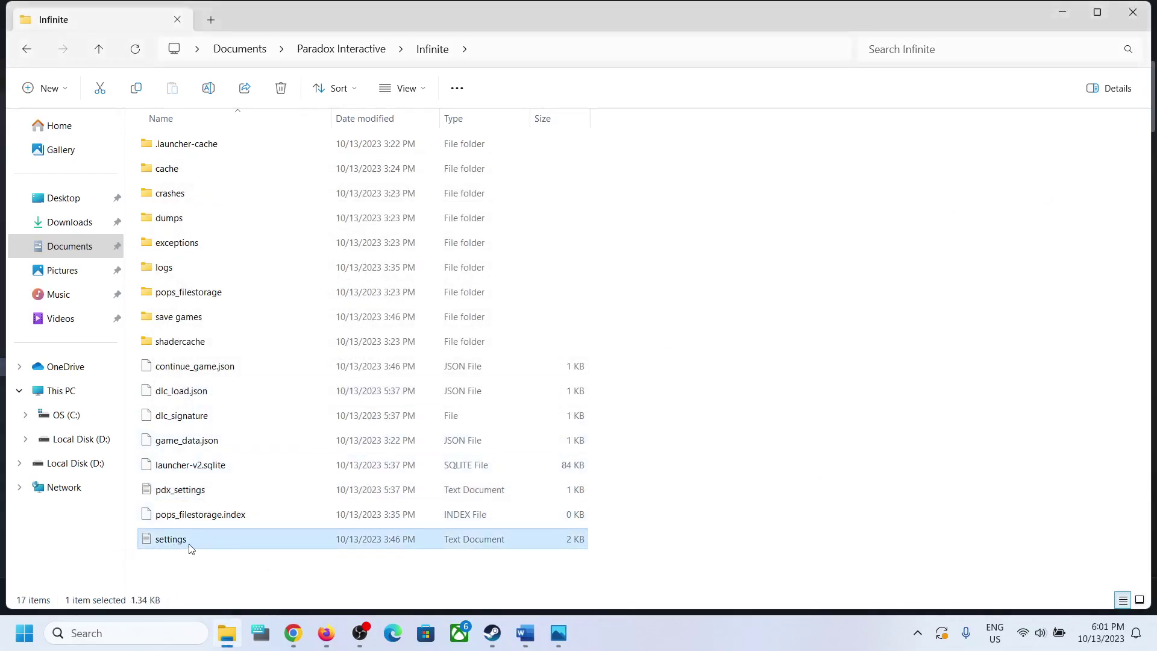
{"action": "double_click", "coordinate": [170, 539]}
{"action": "scroll", "coordinate": [867, 332], "scroll_direction": "down", "scroll_amount": 3}
{"action": "scroll", "coordinate": [866, 332], "scroll_direction": "down", "scroll_amount": 3}
{"action": "scroll", "coordinate": [867, 331], "scroll_direction": "down", "scroll_amount": 1}
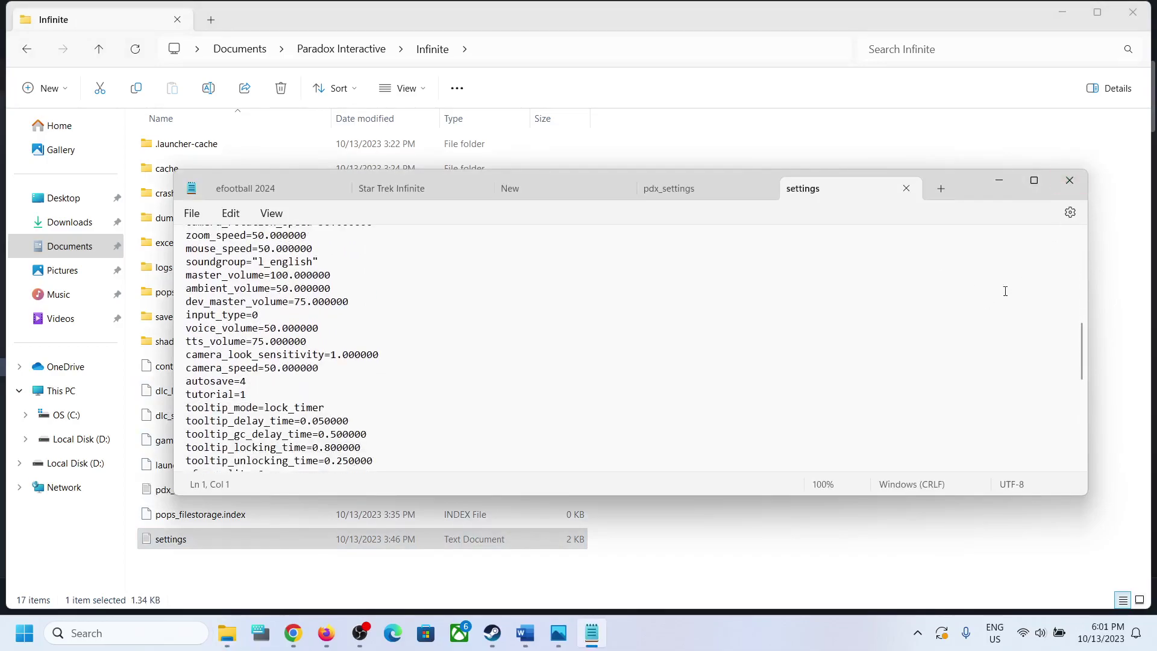
{"action": "left_click", "coordinate": [1070, 180]}
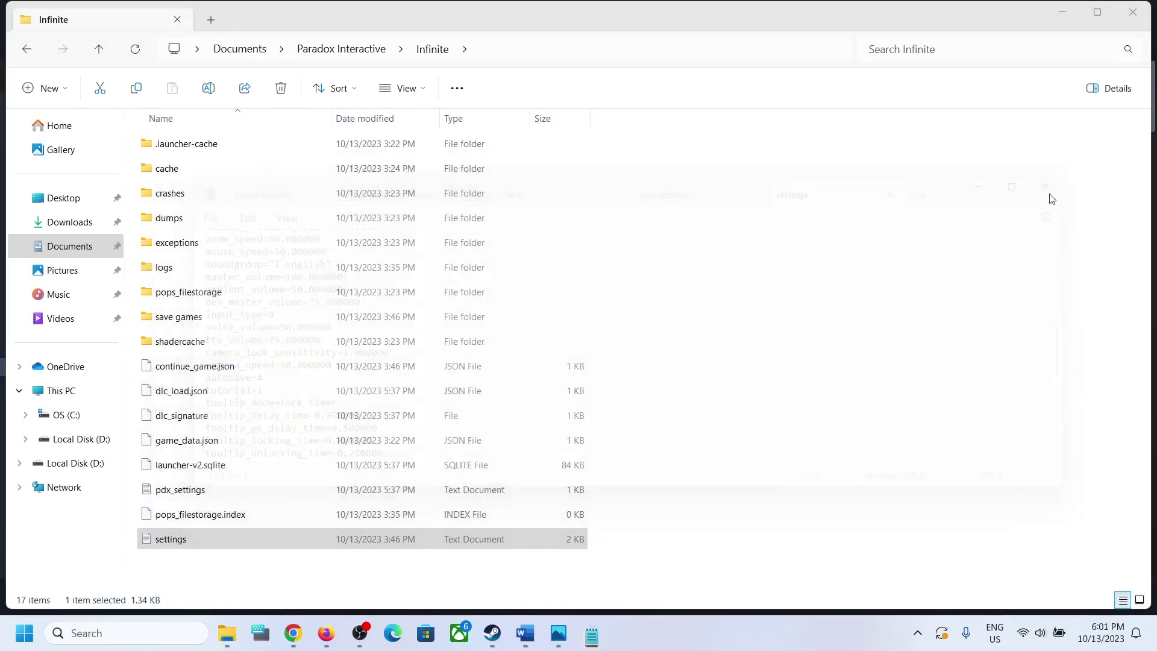
Step: Select the pdx_settings and settings files again, then switch back to the Steam library
{"action": "left_click", "coordinate": [185, 316]}
{"action": "left_click", "coordinate": [180, 489]}
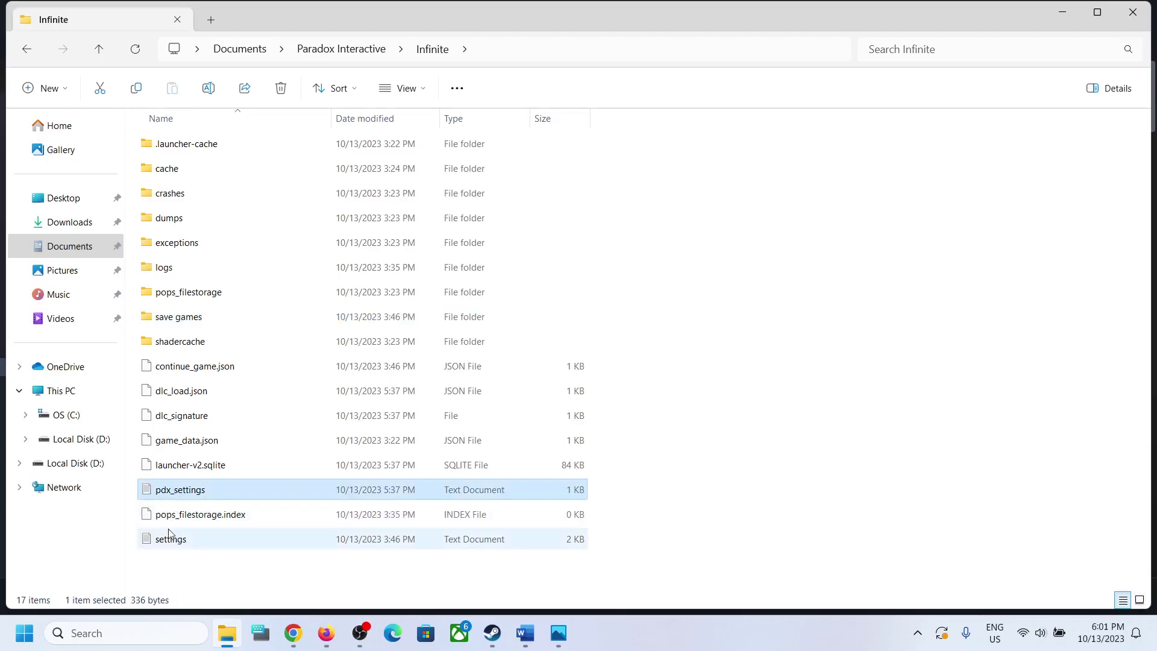
{"action": "left_click", "coordinate": [171, 539]}
{"action": "left_click", "coordinate": [492, 633]}
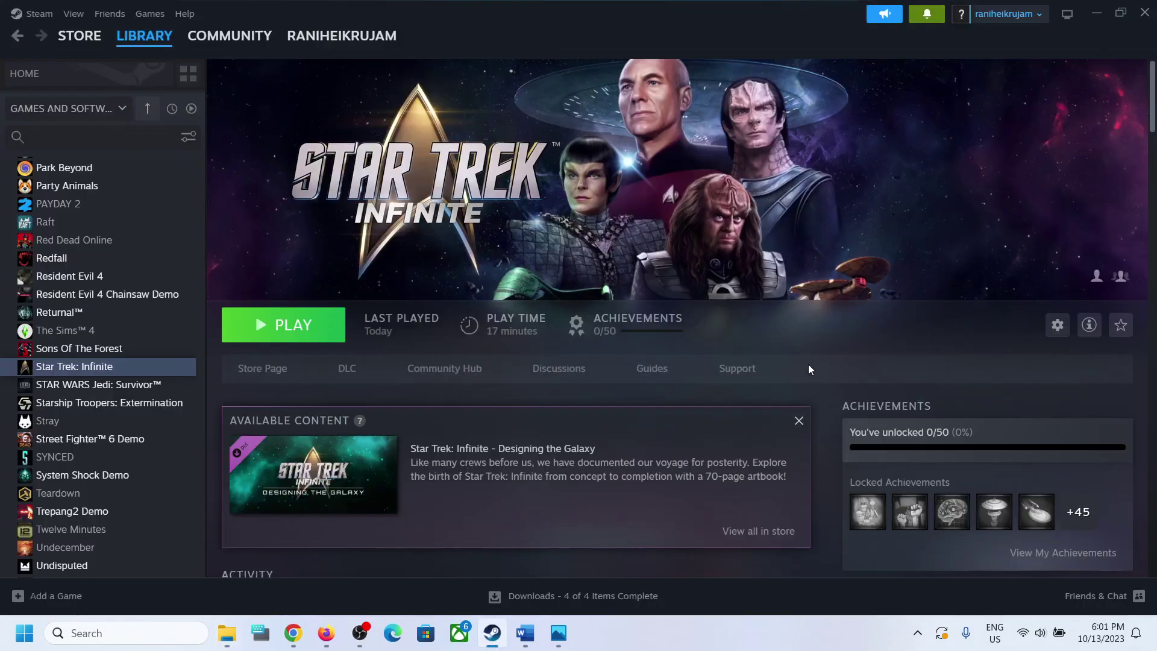